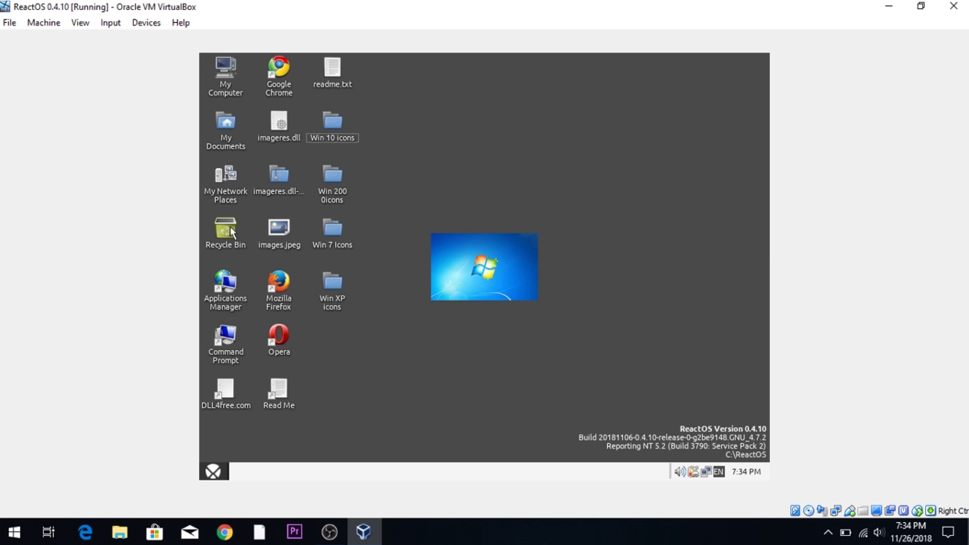
Dismiss the Applications Manager menu and open My Computer's System Properties.
right_click(223, 287)
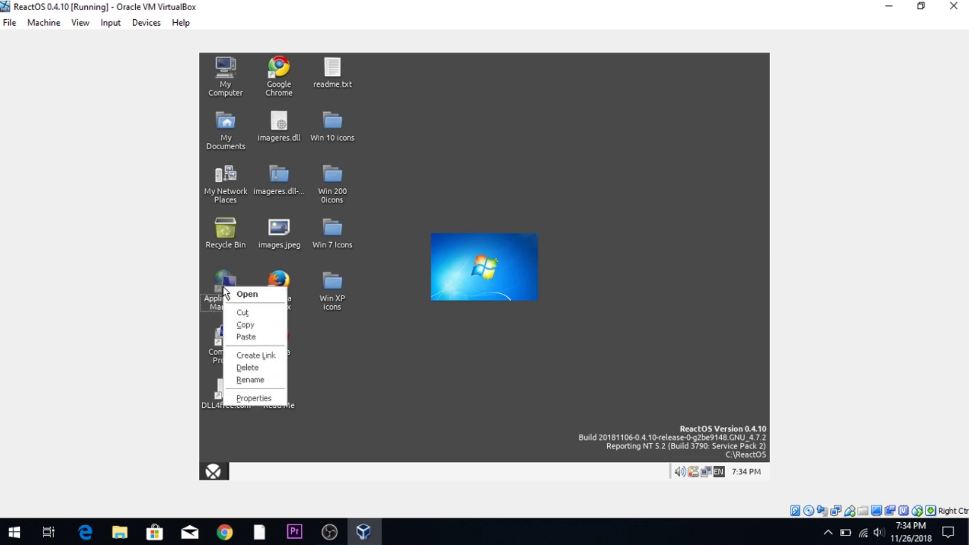
click(237, 398)
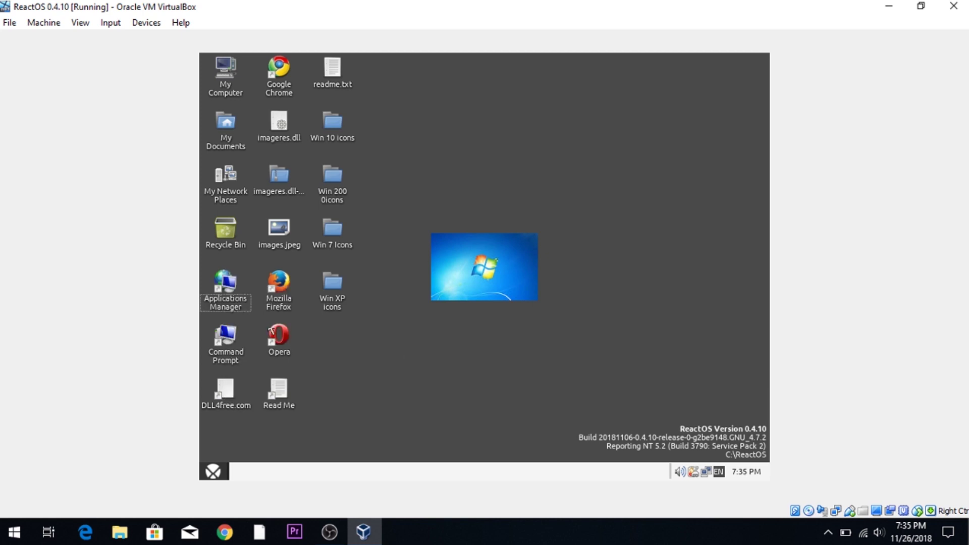
click(225, 84)
right_click(225, 83)
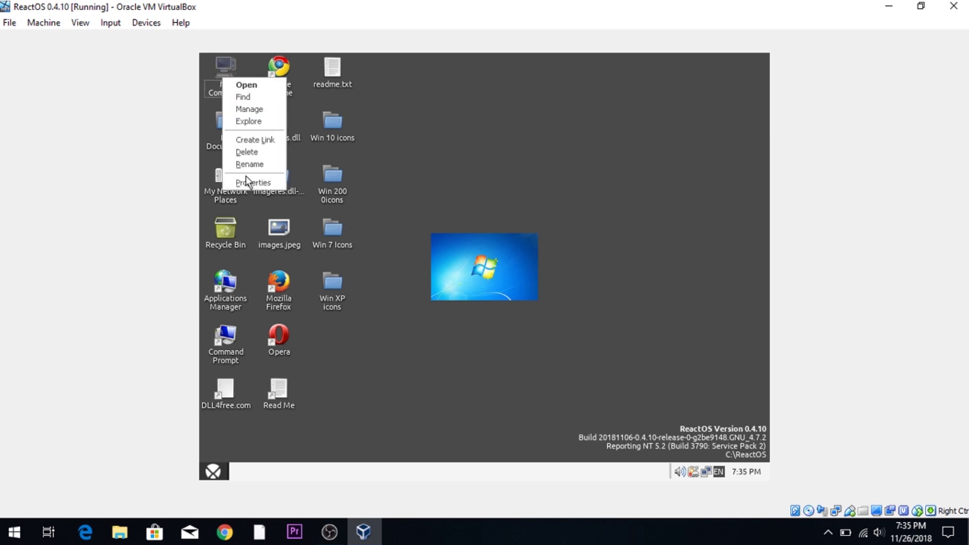
click(248, 183)
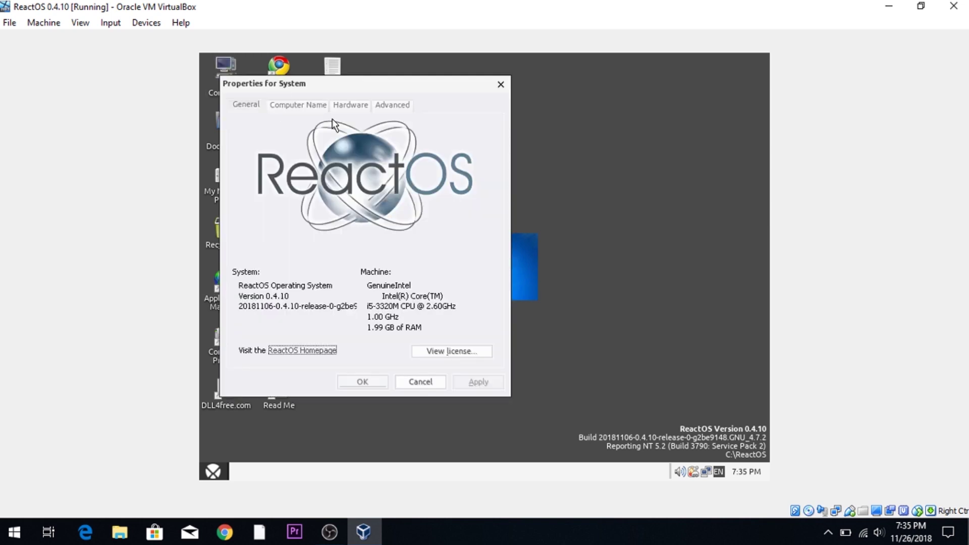
Review the Computer Name, Hardware and Advanced pages, then close System Properties.
drag(417, 82, 474, 75)
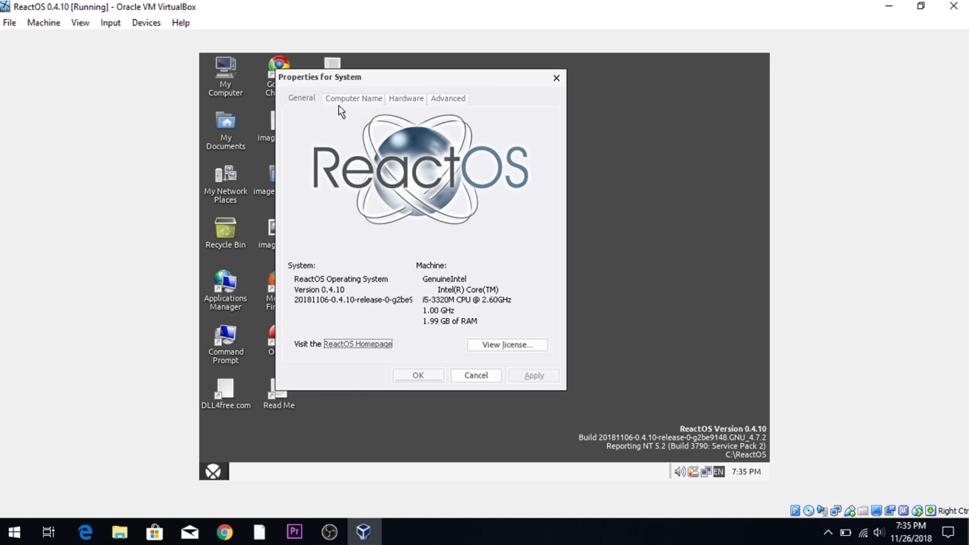
click(354, 98)
click(414, 96)
click(440, 96)
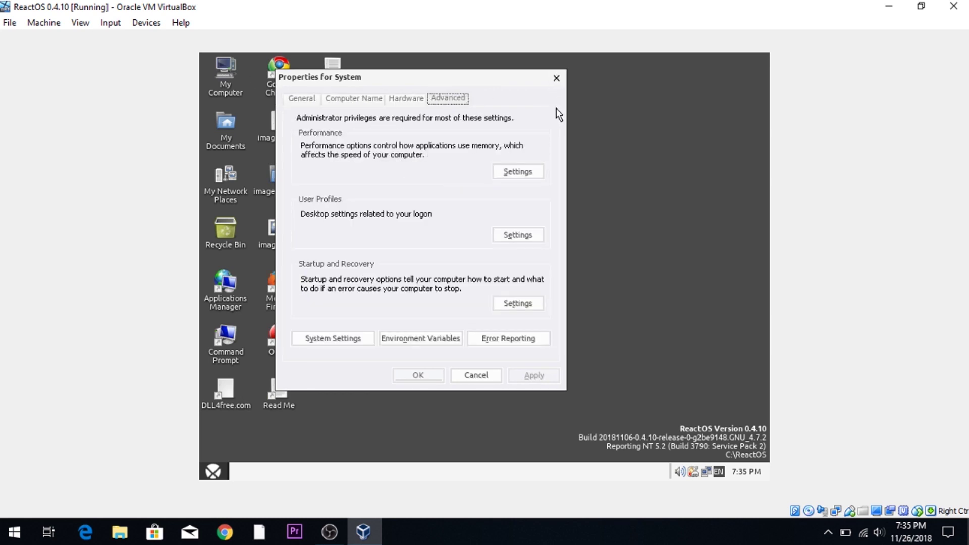
click(557, 78)
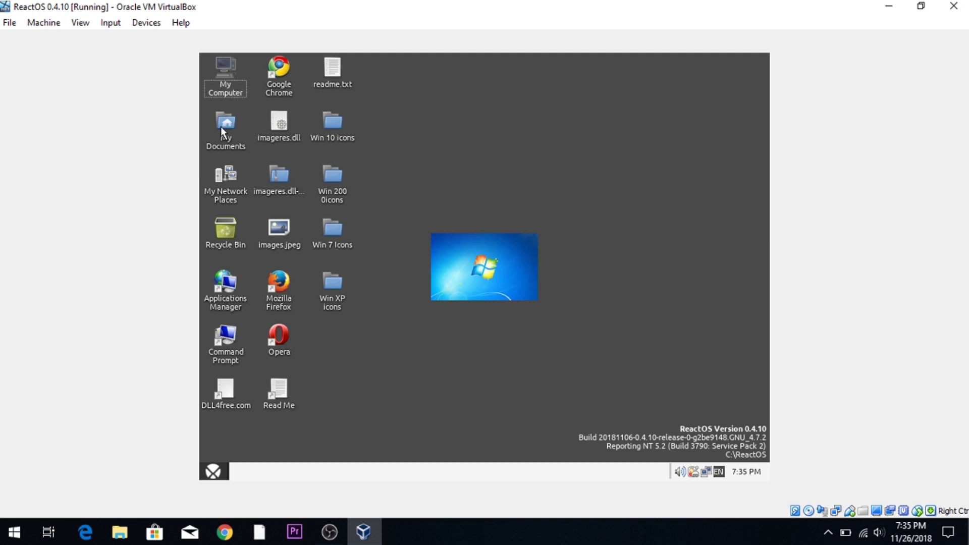
Select desktop icons in turn, ending on the Applications Manager shortcut.
click(223, 174)
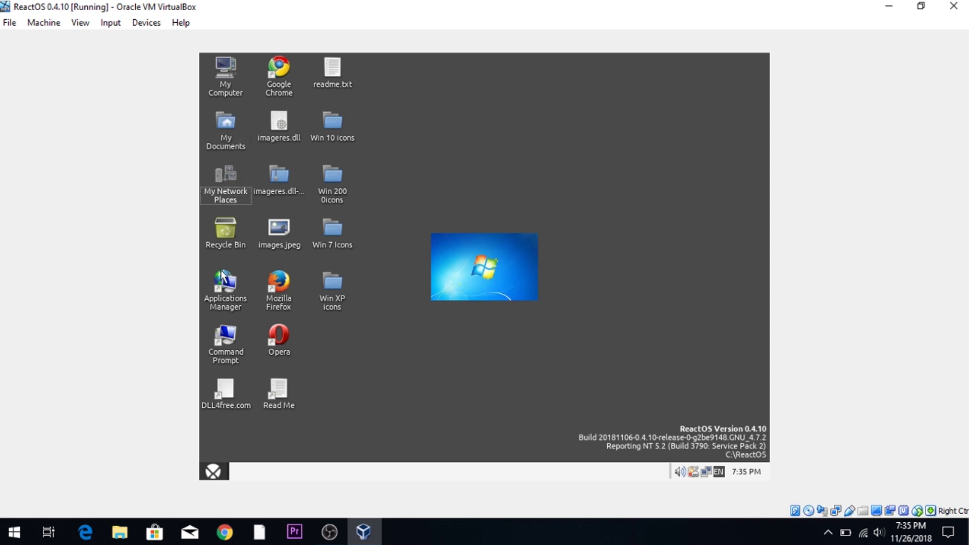
key(Down)
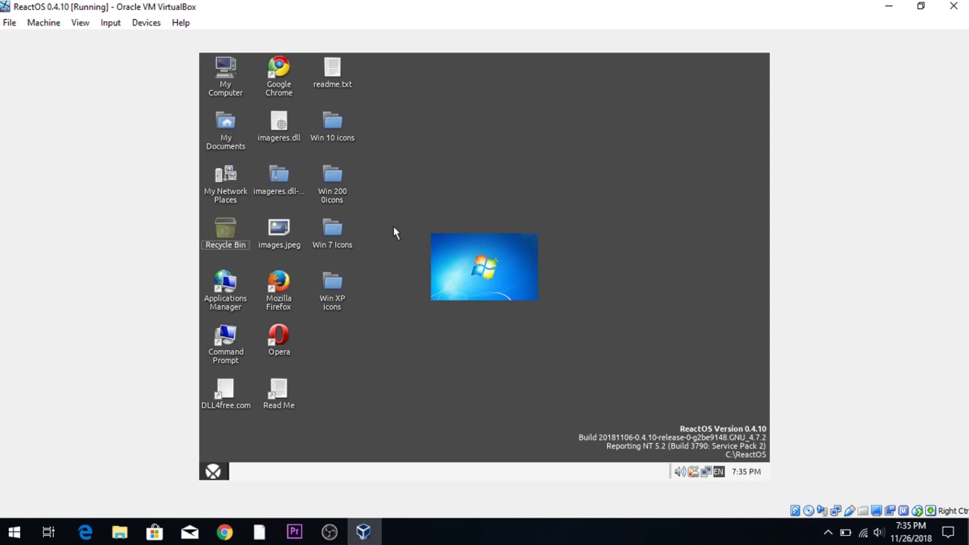
click(215, 284)
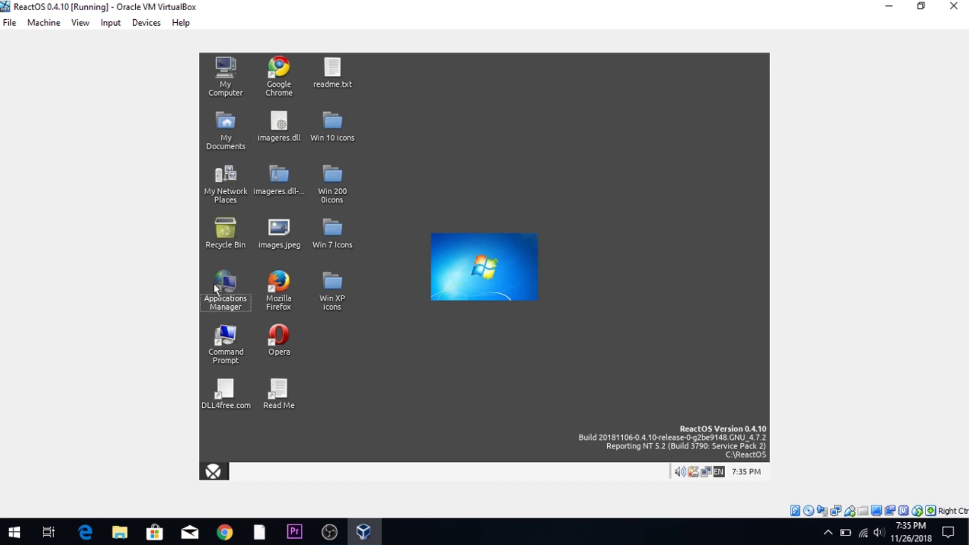
click(234, 341)
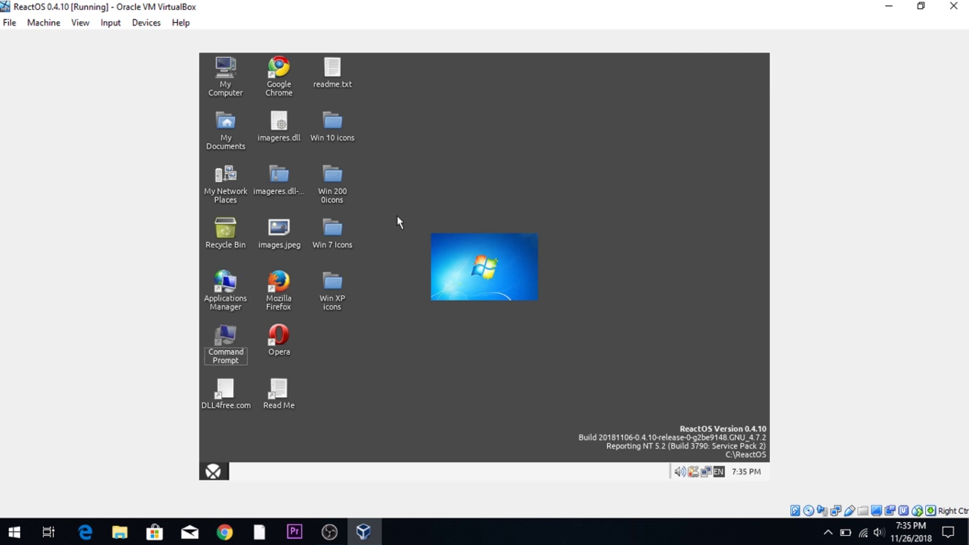
click(230, 298)
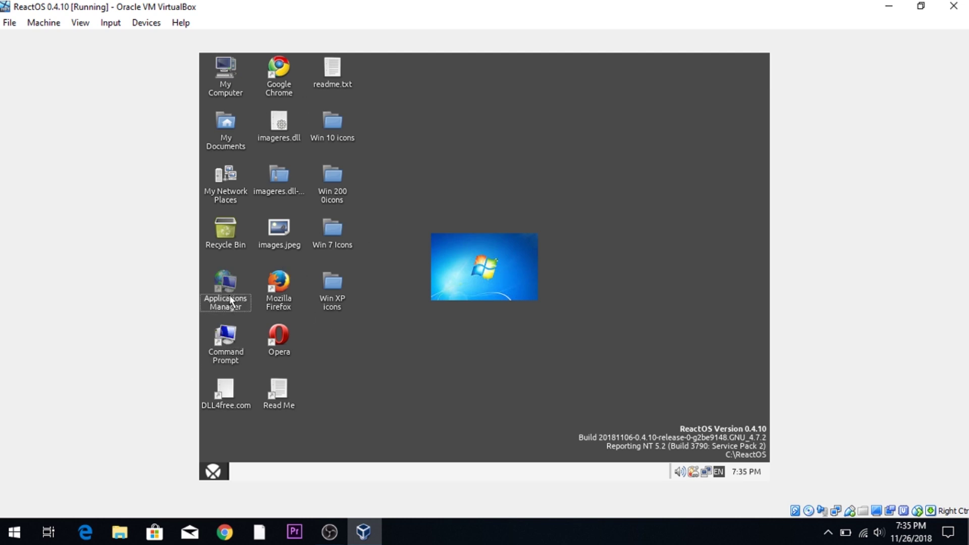
Open Applications Manager's properties on the Shortcut page showing the rapps.exe target.
right_click(233, 271)
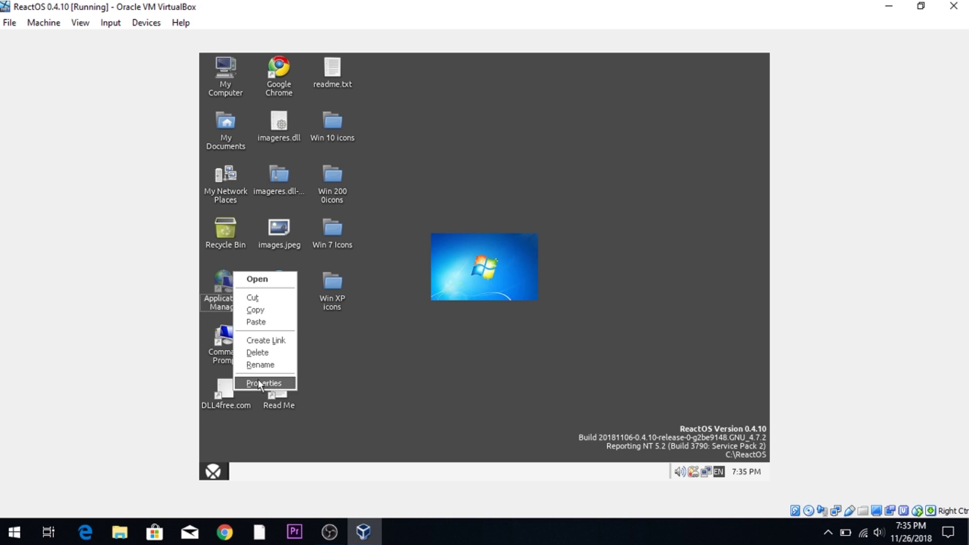
click(258, 383)
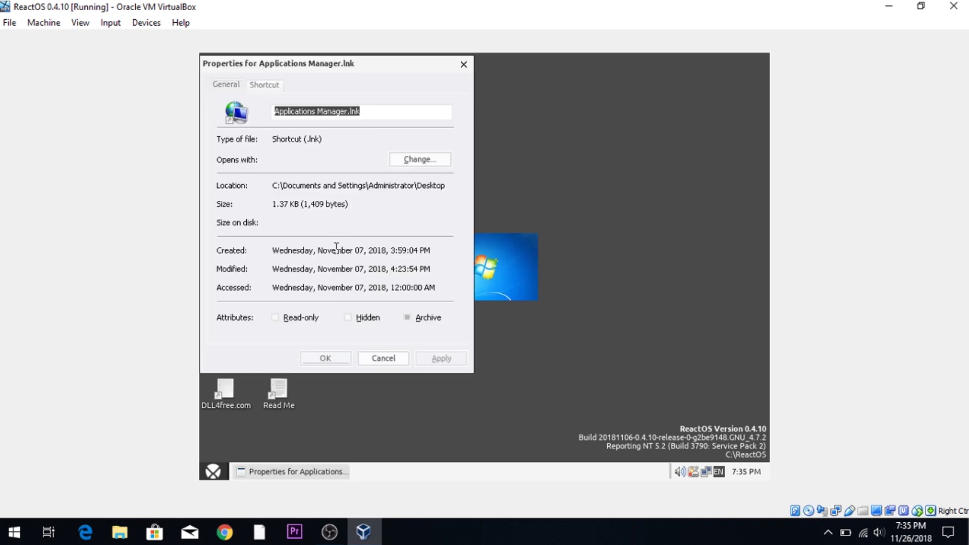
click(459, 62)
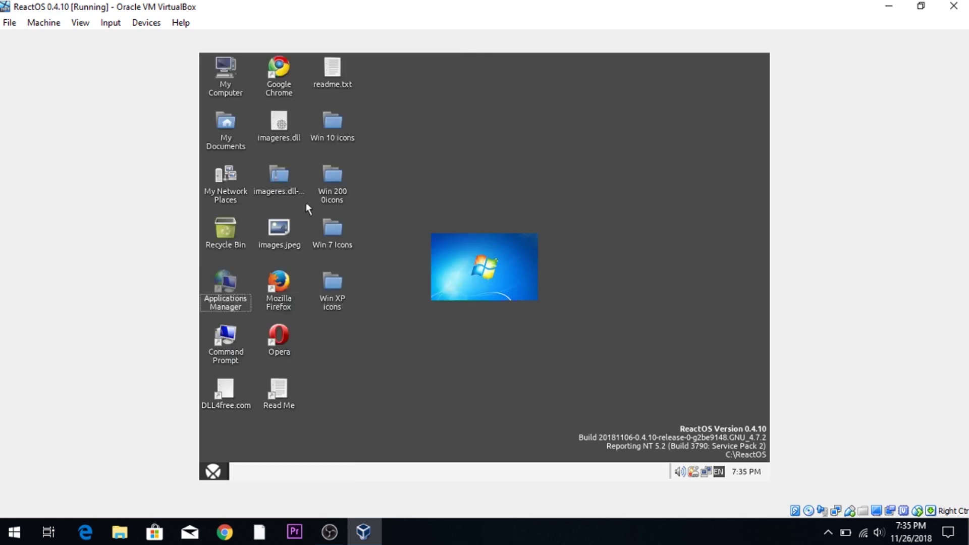
right_click(231, 284)
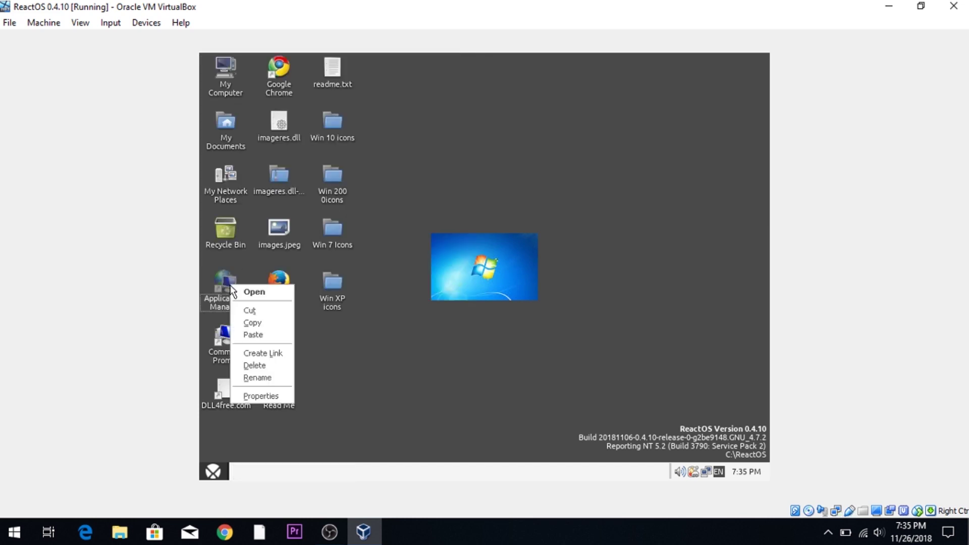
click(251, 396)
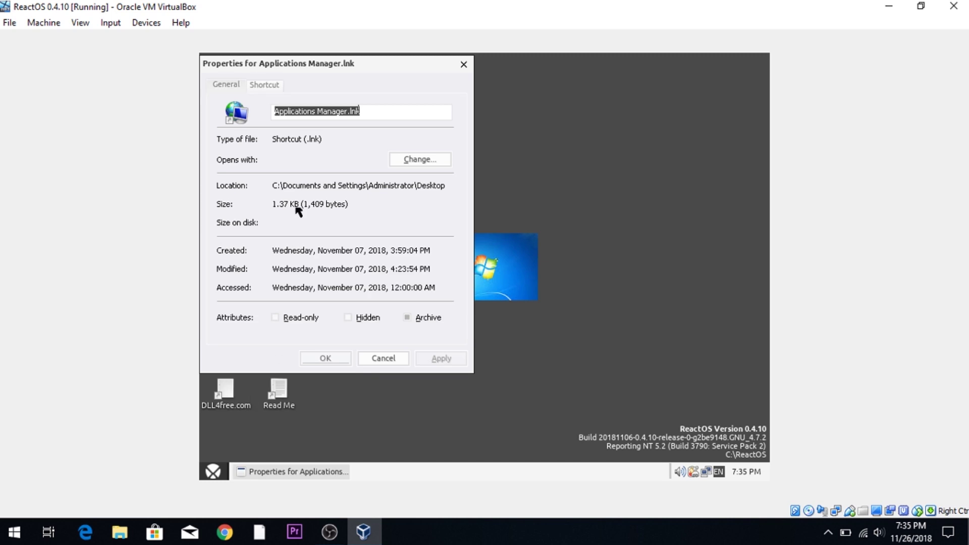
click(267, 87)
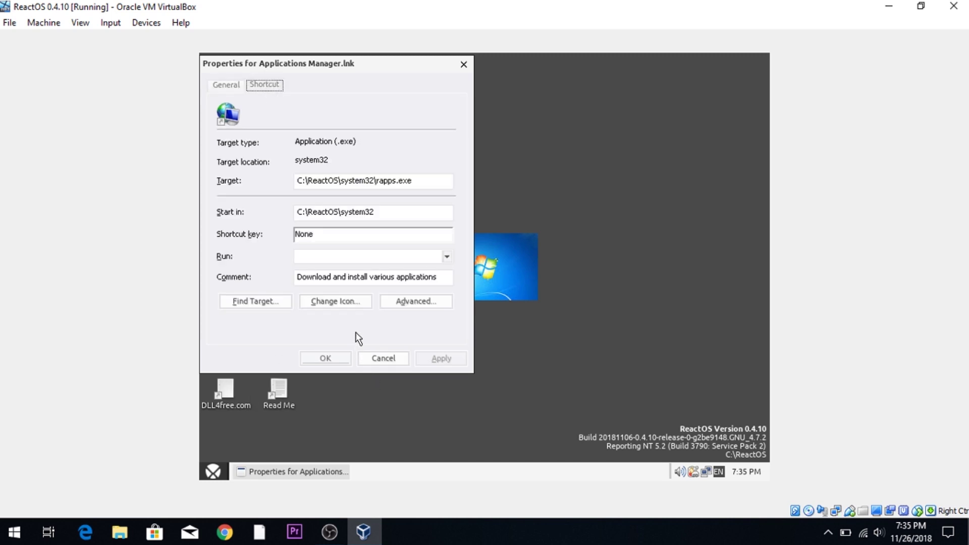
Try Win 10 icons\imageres.dll as the icon source, which reports containing no icons.
click(337, 304)
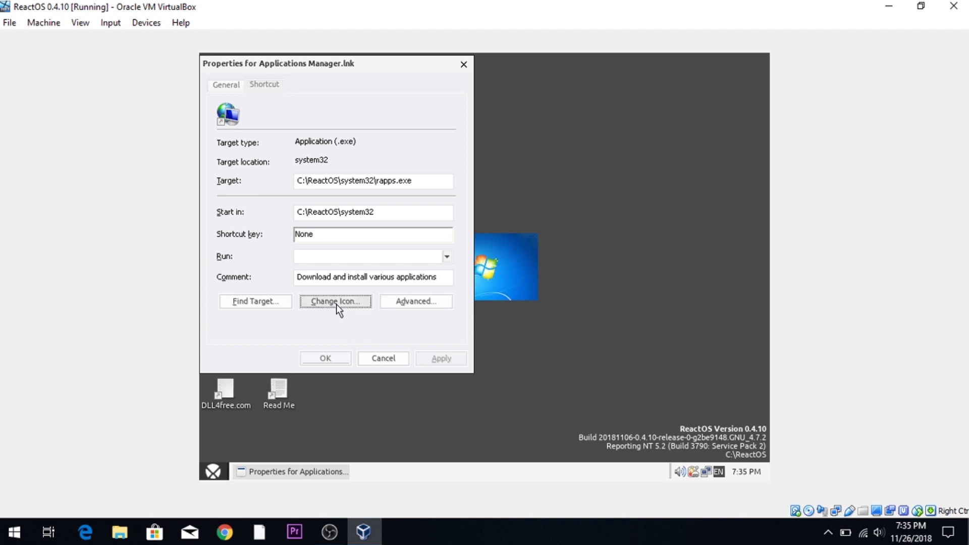
click(372, 121)
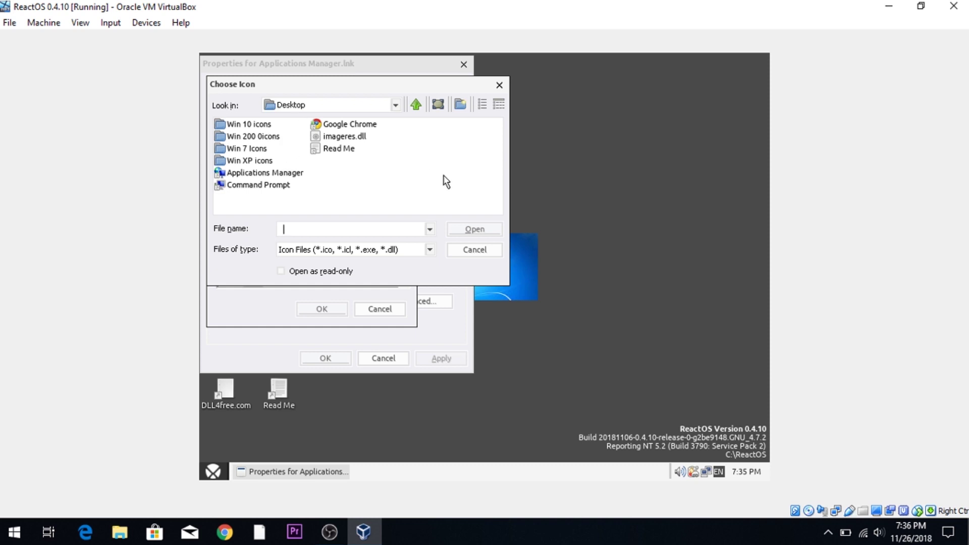
click(256, 126)
double_click(248, 125)
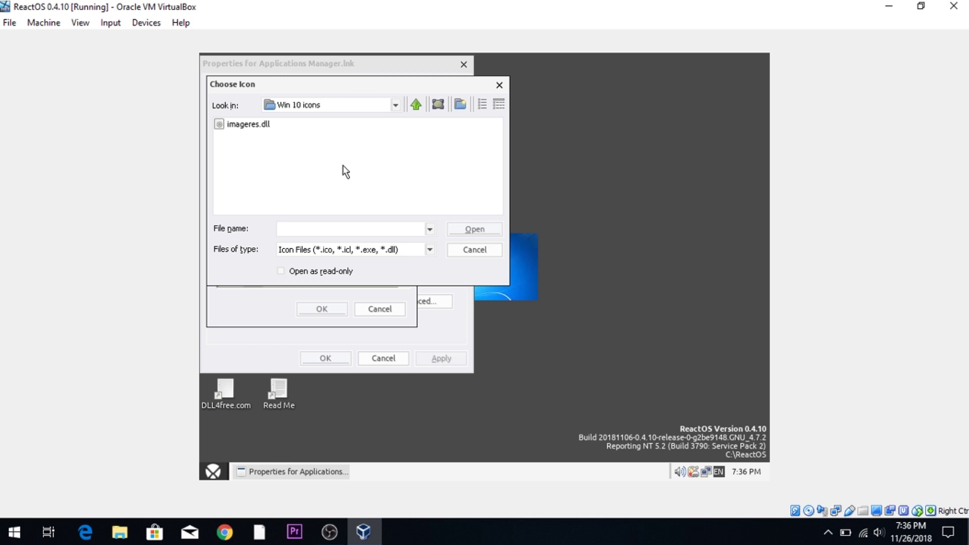
click(246, 125)
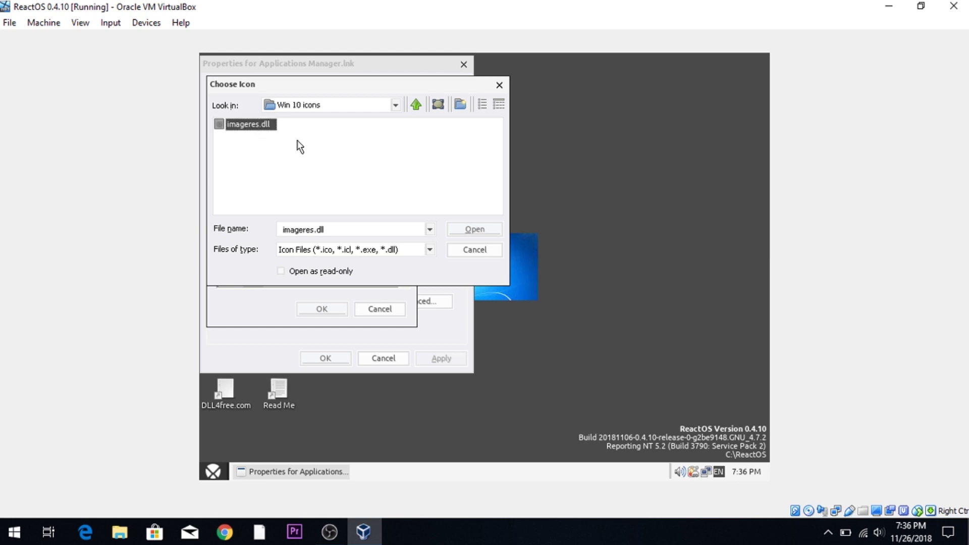
click(464, 230)
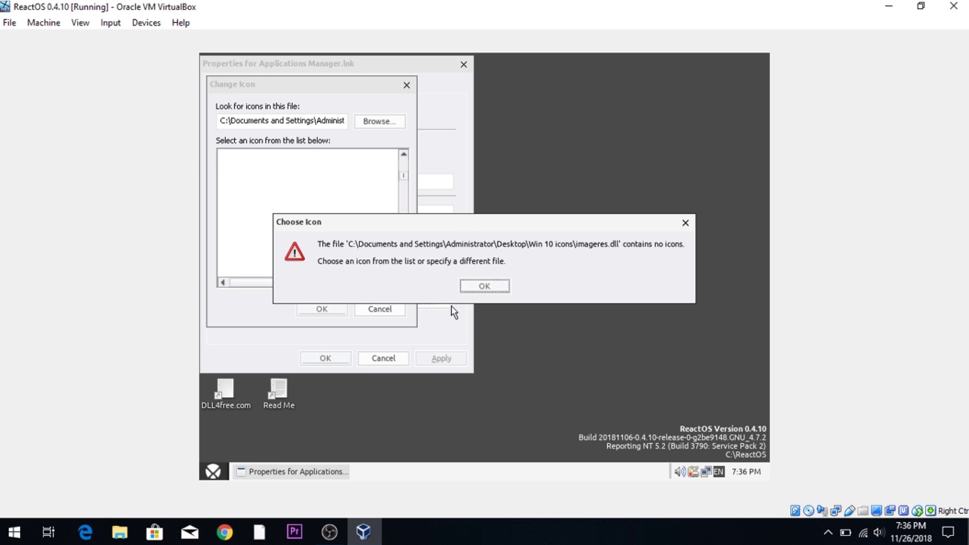
Try imageres.dll from Win 7 Icons, dismiss its no-icons error, and browse again.
click(472, 287)
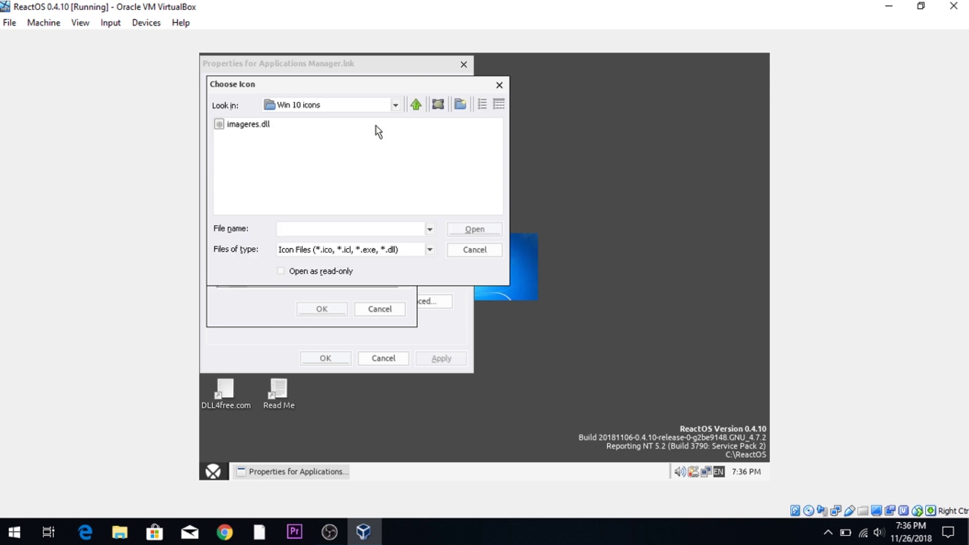
click(395, 104)
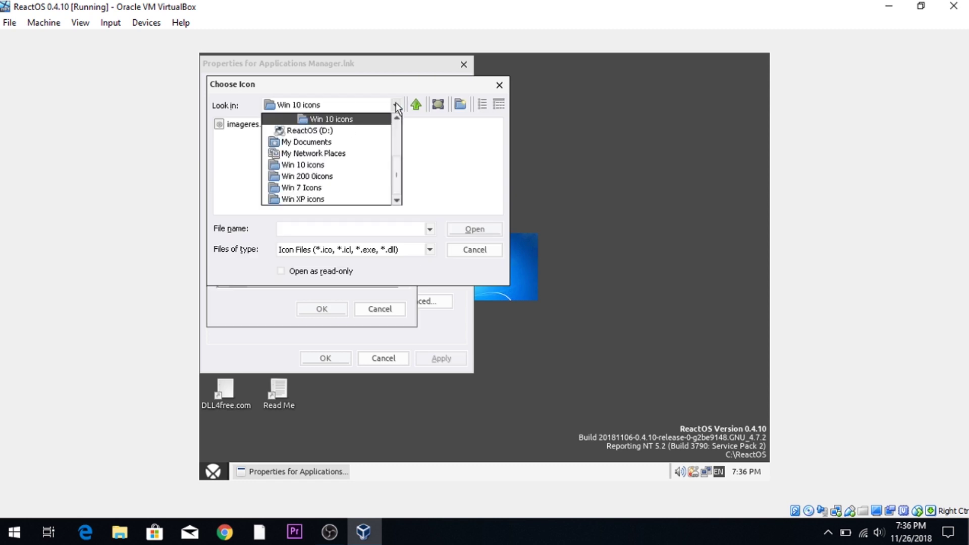
click(317, 187)
click(248, 125)
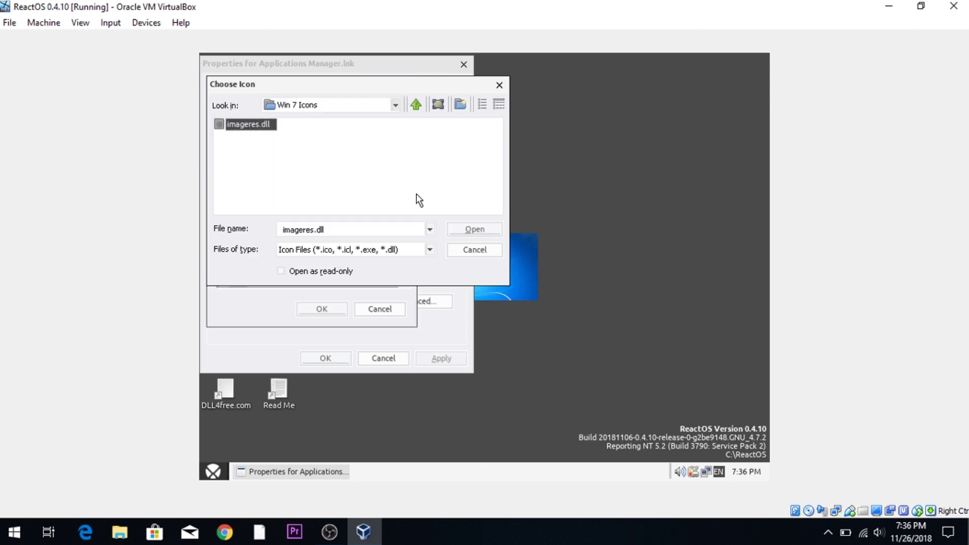
click(464, 229)
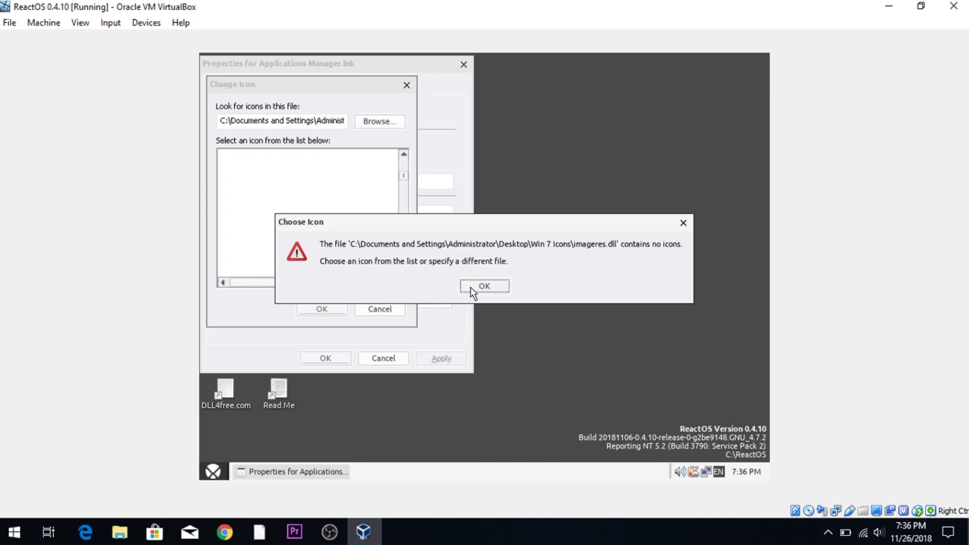
click(473, 292)
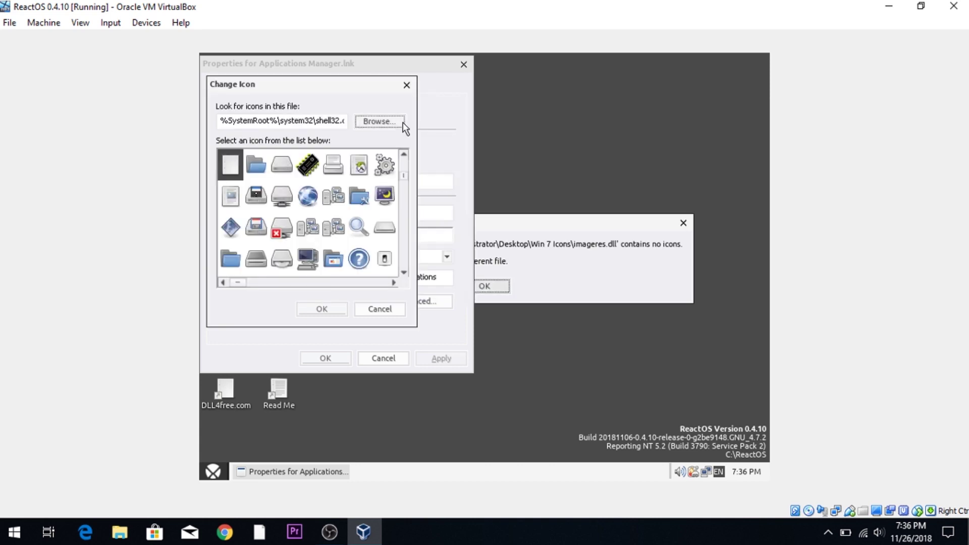
click(399, 123)
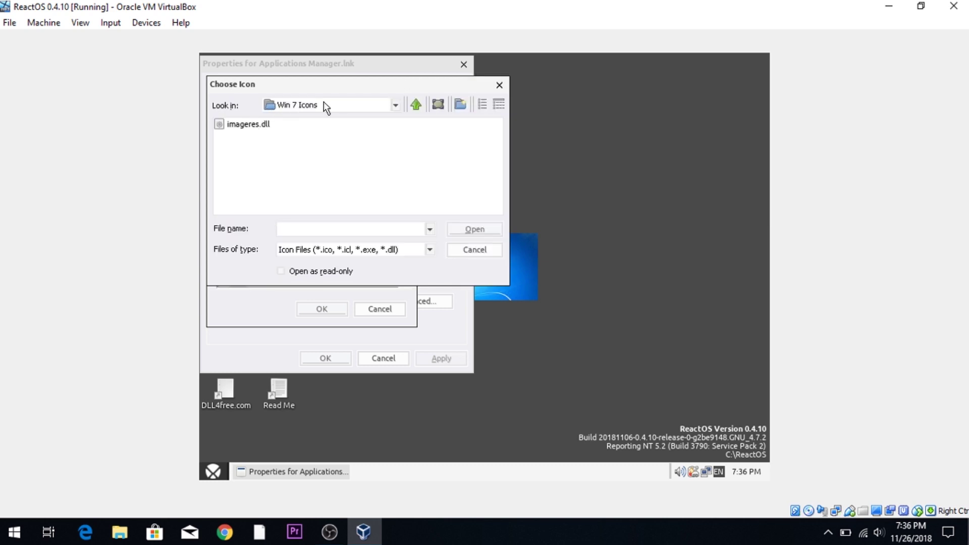
click(395, 104)
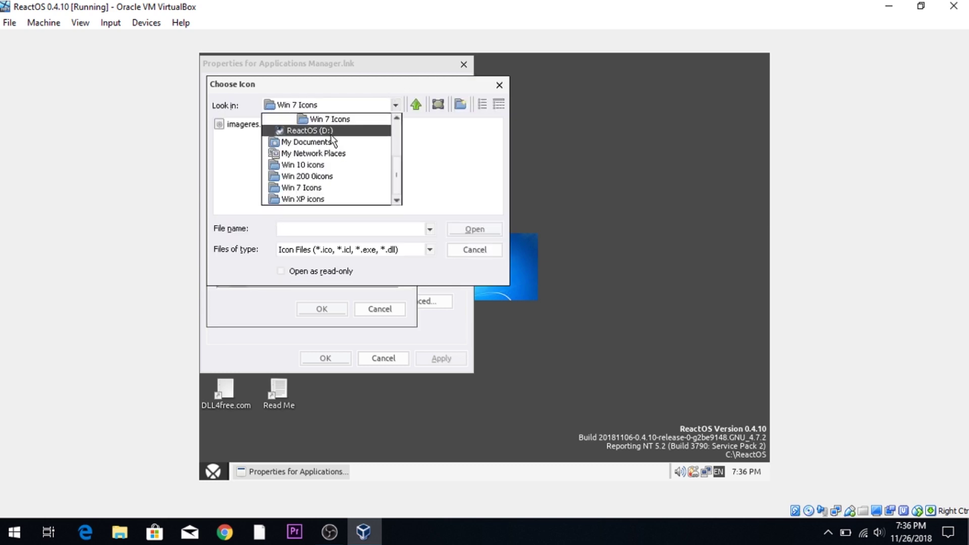
Give Applications Manager the blue window icon from Win XP icons\shell32.dll and save.
click(303, 199)
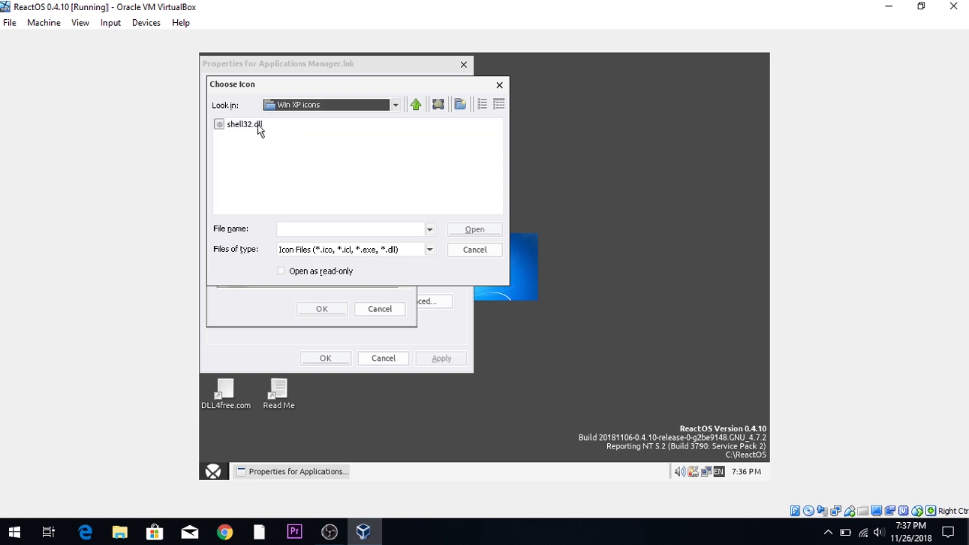
click(235, 123)
click(484, 228)
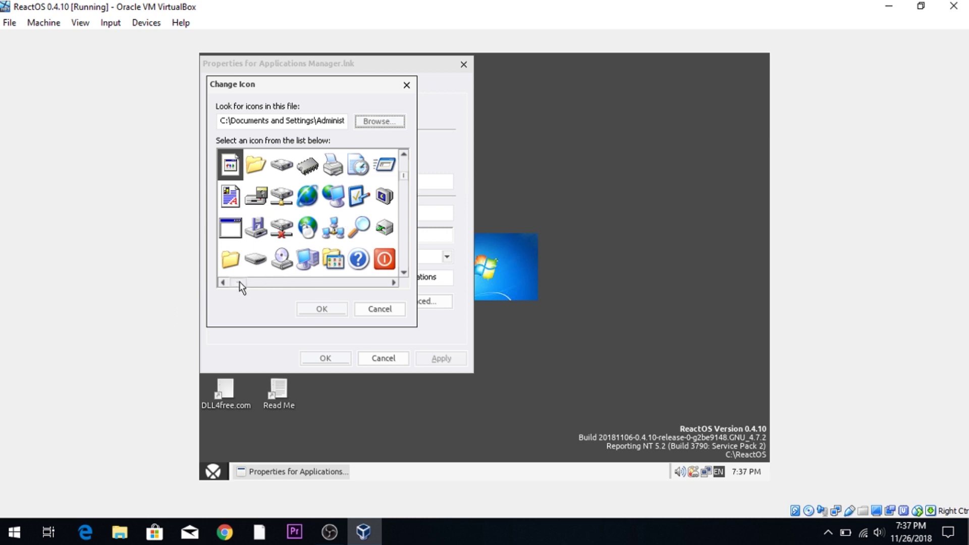
mouse_move(242, 283)
mouse_down()
mouse_move(267, 283)
mouse_move(254, 286)
mouse_up()
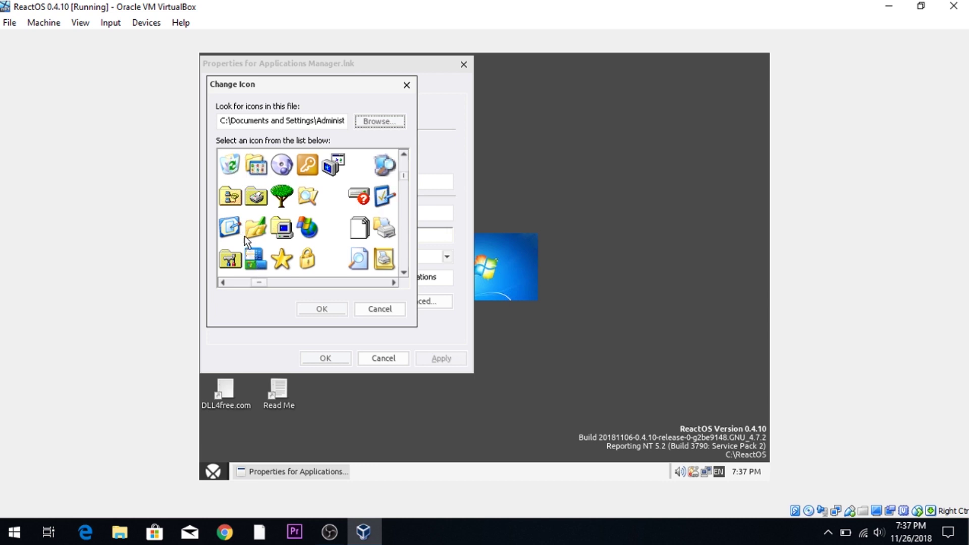
click(231, 228)
click(331, 312)
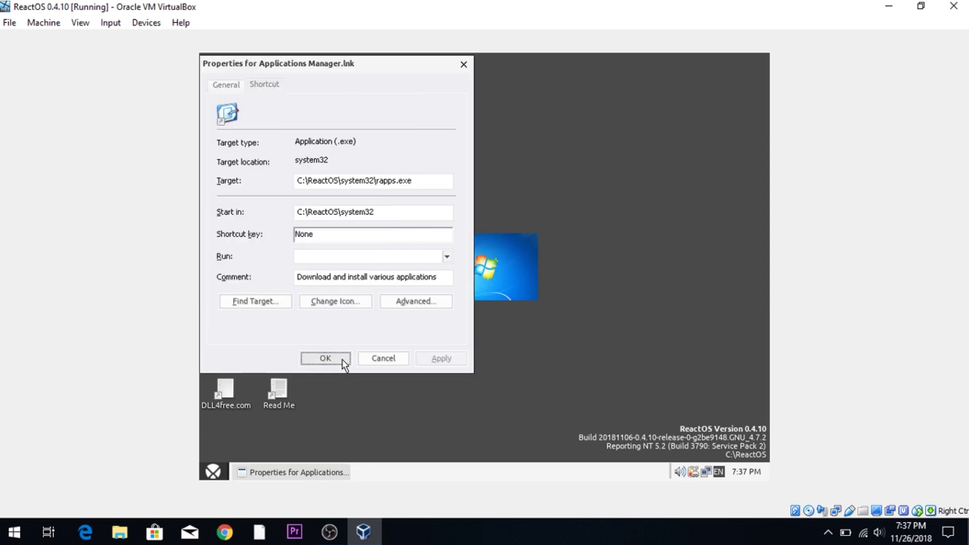
click(325, 359)
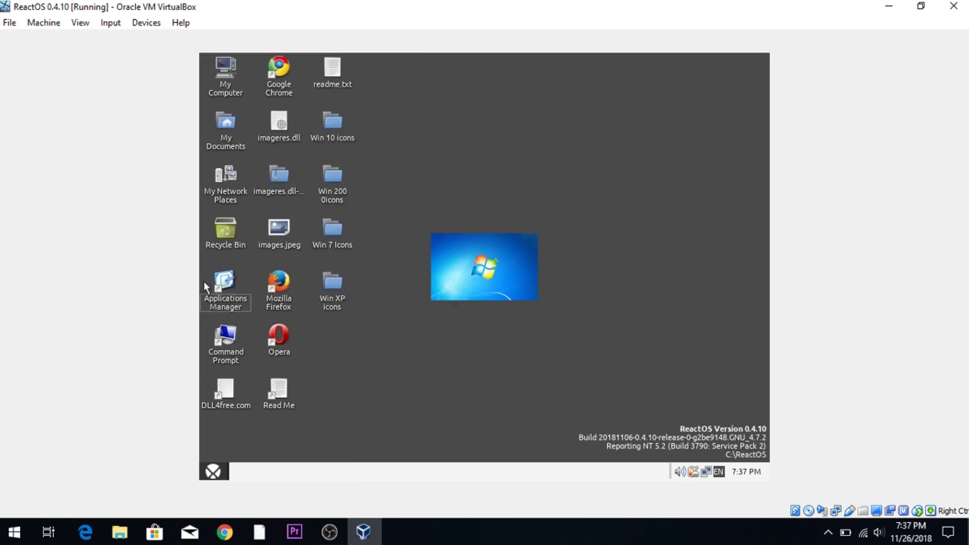
Open Command Prompt's Shortcut properties, move the dialog right, and bring up Change Icon.
right_click(226, 336)
click(247, 448)
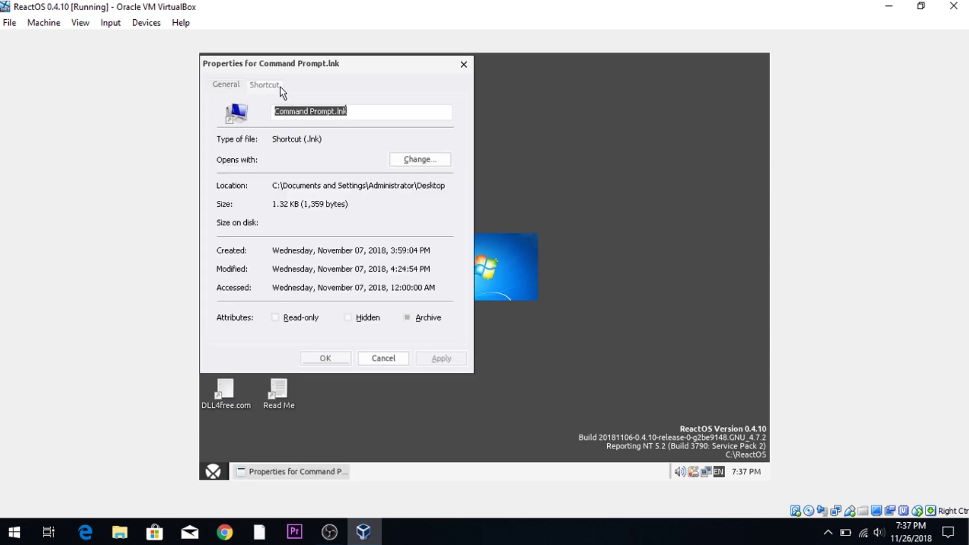
click(268, 86)
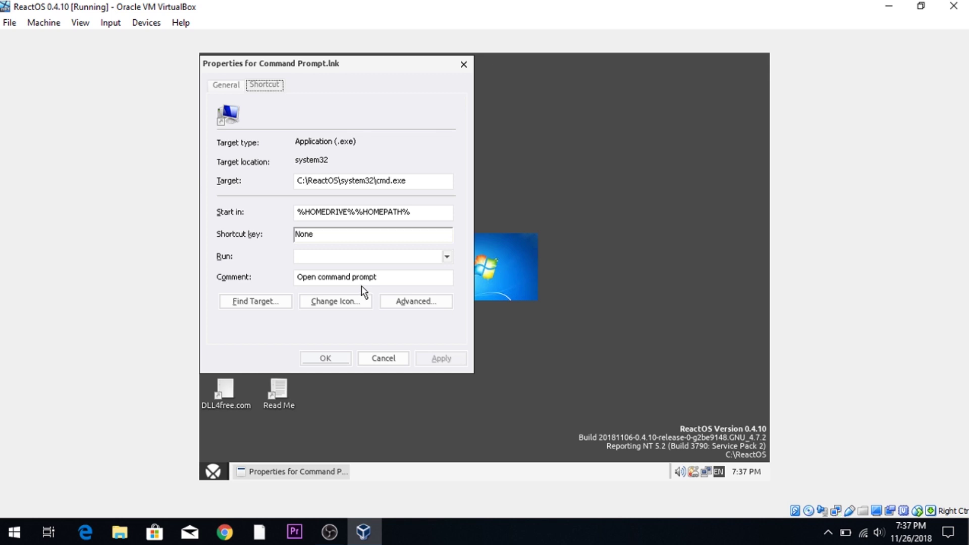
drag(367, 71, 503, 71)
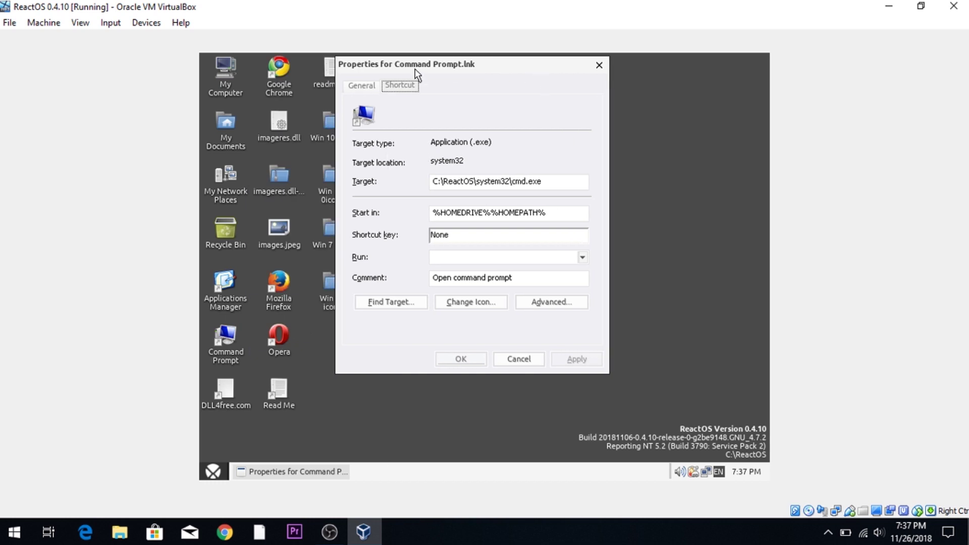
click(458, 304)
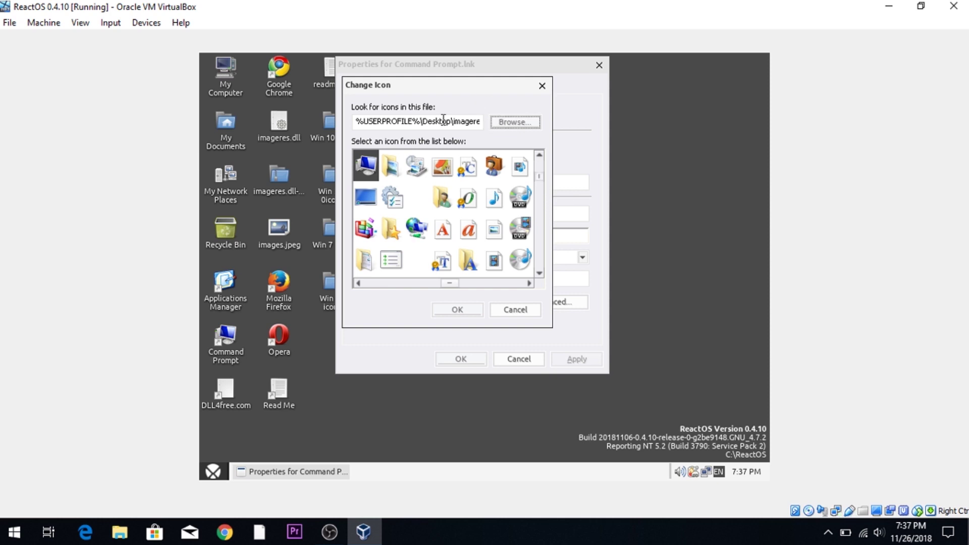
Apply the yellow folder-style icon from Win 200 0icons\shell32.dll to Command Prompt.
click(515, 121)
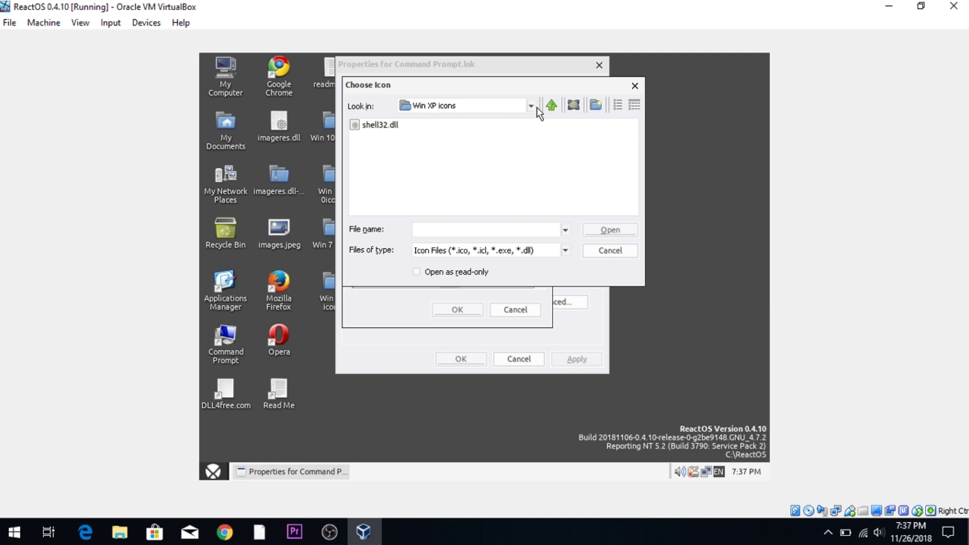
click(531, 106)
click(459, 177)
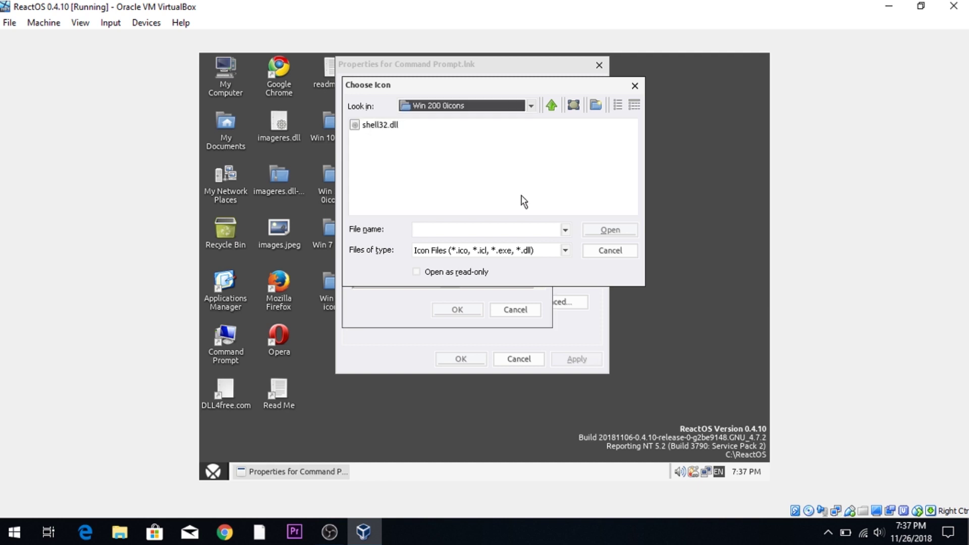
click(356, 125)
click(626, 232)
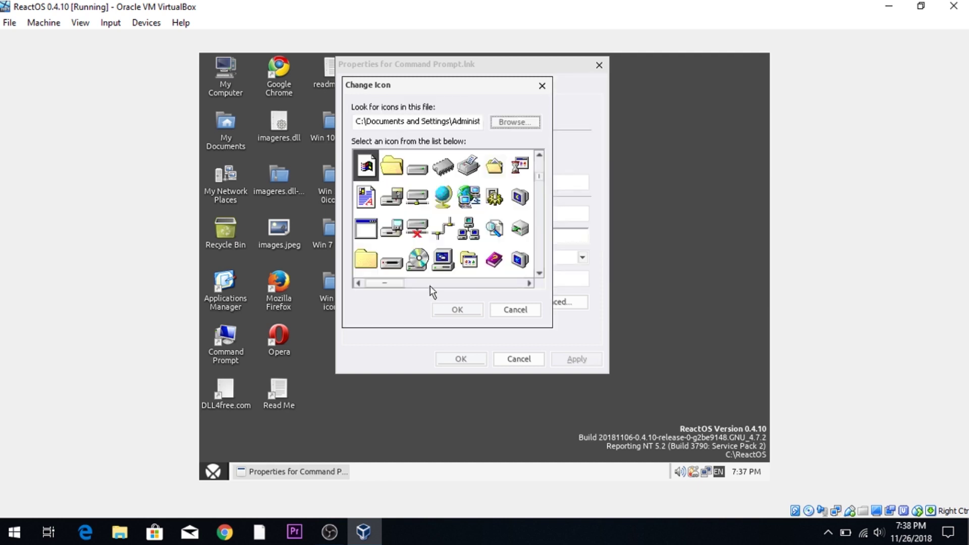
drag(390, 284, 433, 283)
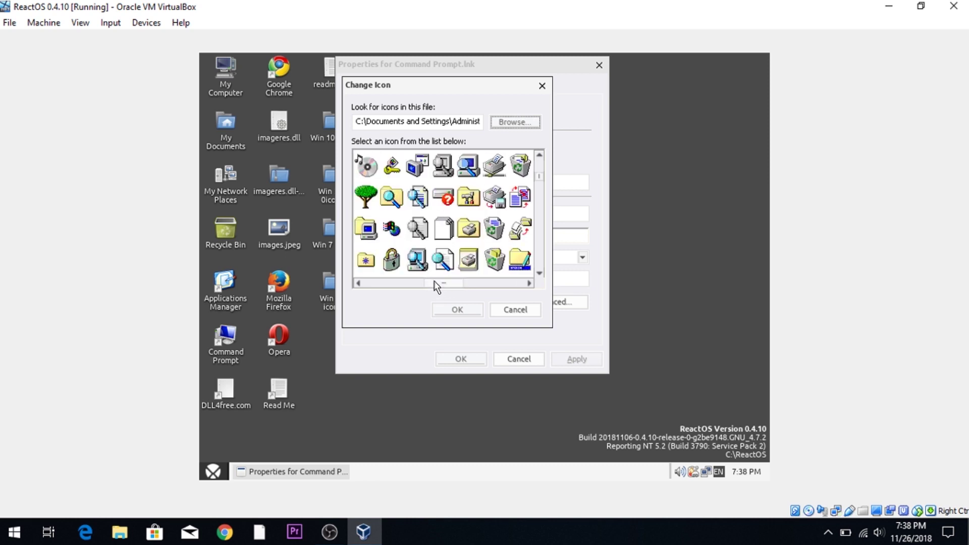
click(469, 197)
click(443, 312)
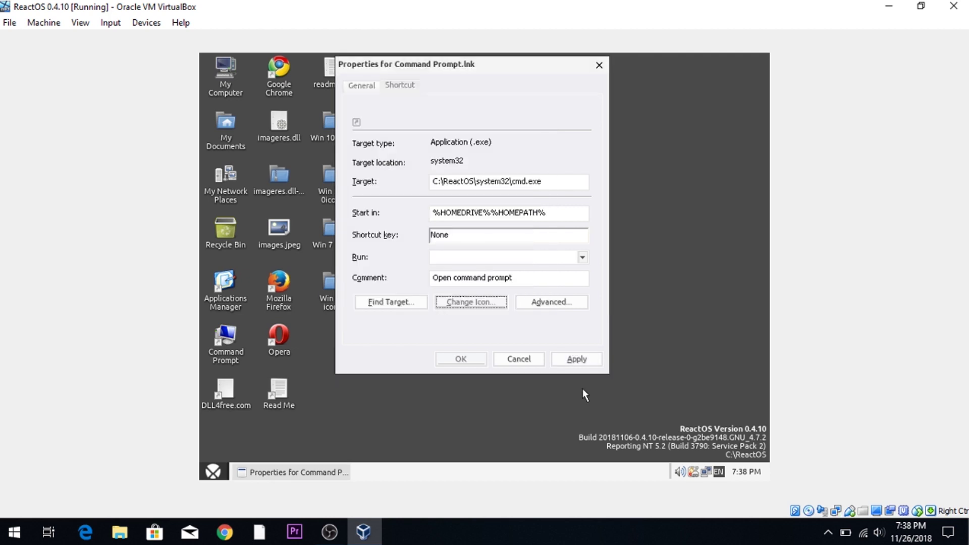
click(582, 366)
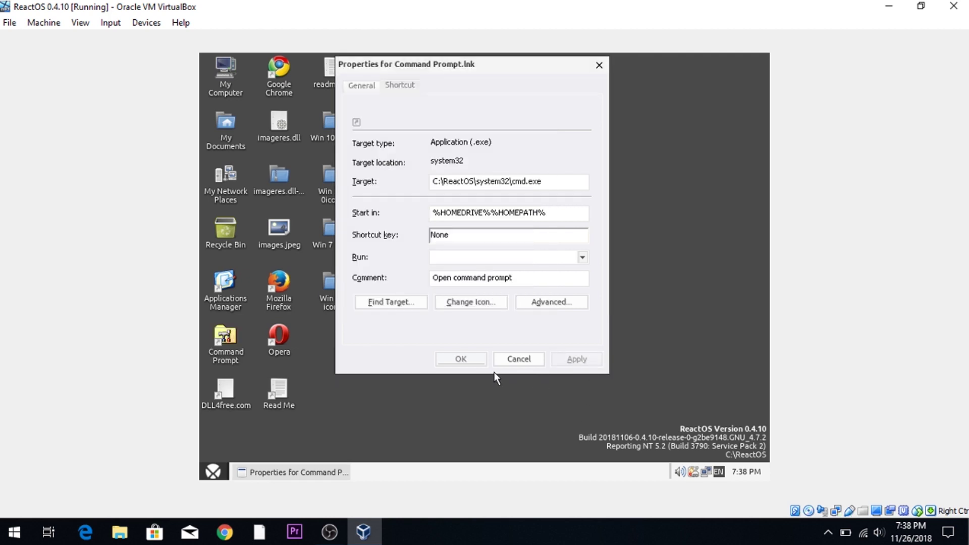
Close Command Prompt's properties with OK and dismiss a context menu on imageres.dll.
click(474, 360)
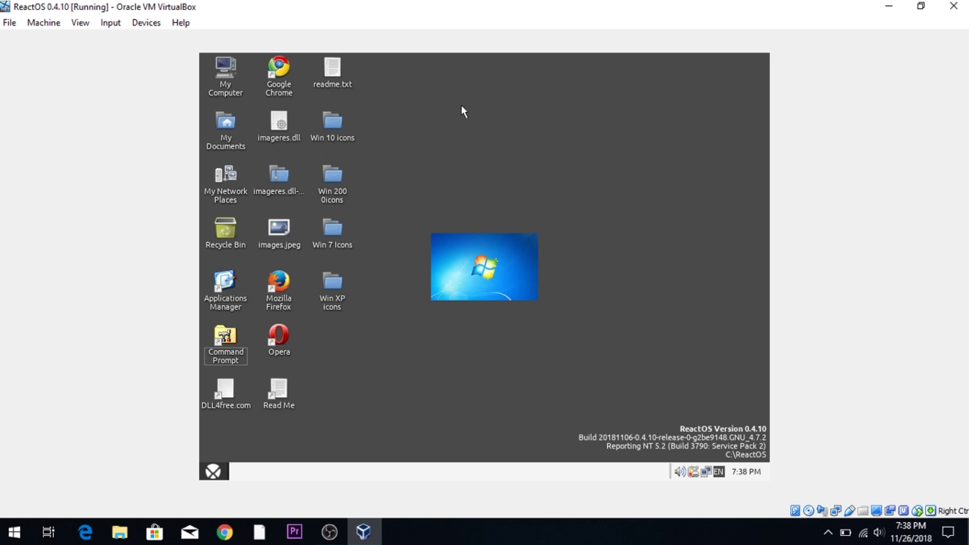
right_click(276, 117)
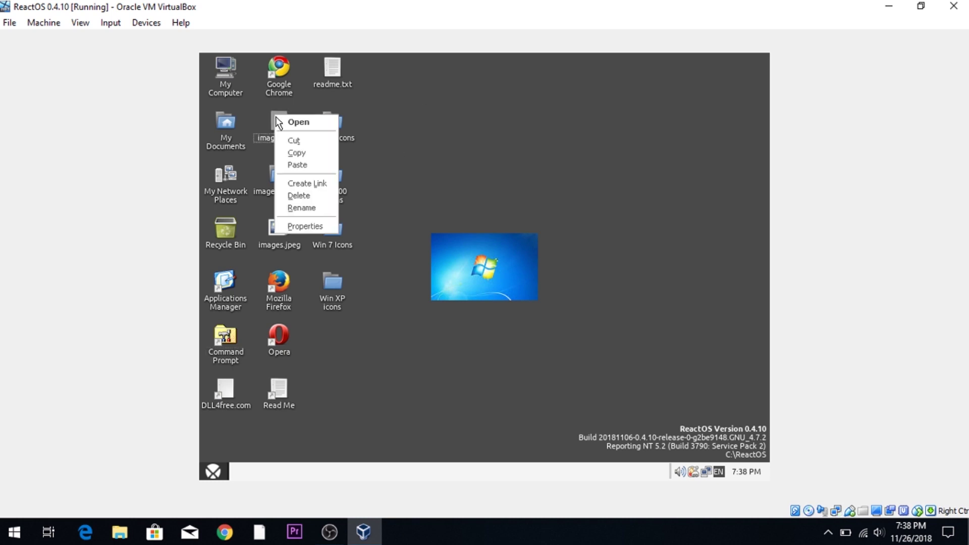
click(421, 231)
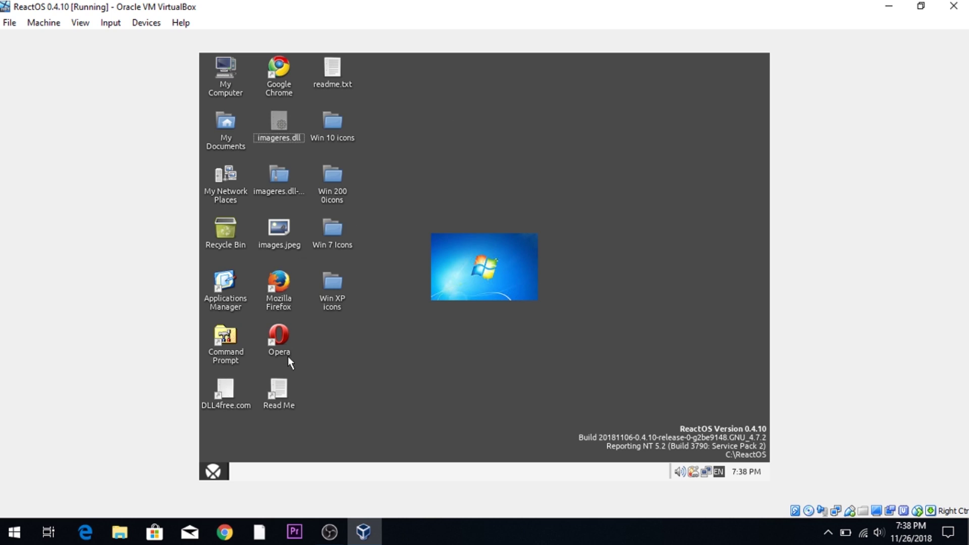
Open the Change Icon dialog from the Opera shortcut's properties.
right_click(281, 329)
click(317, 440)
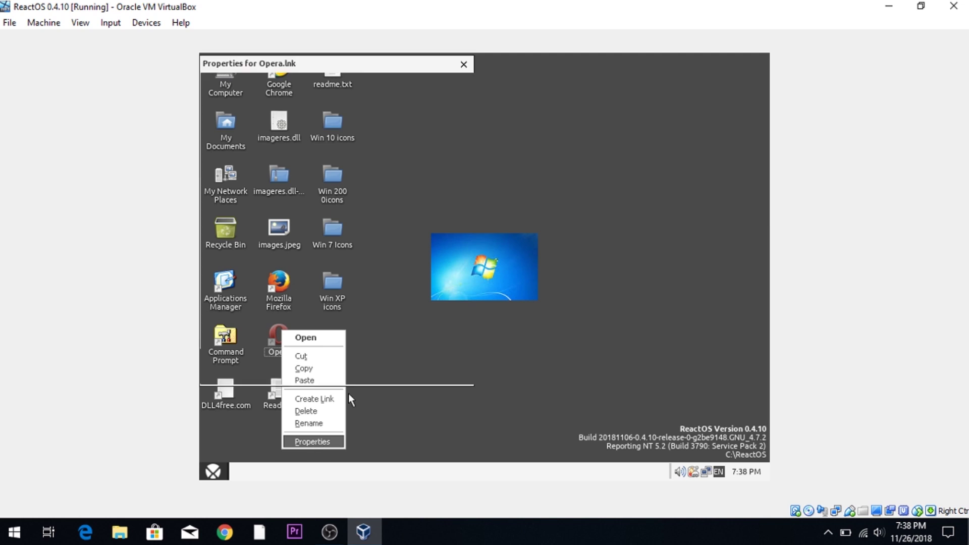
click(317, 85)
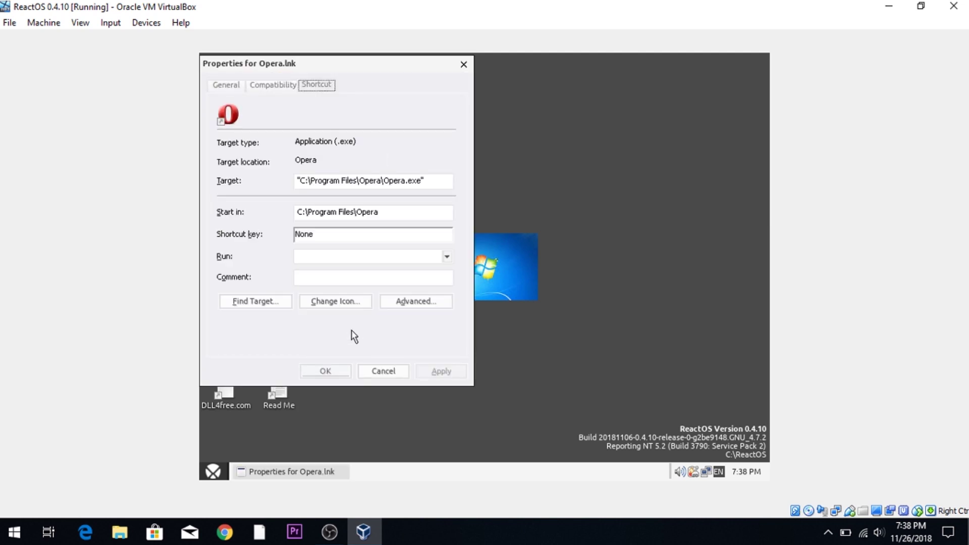
click(334, 301)
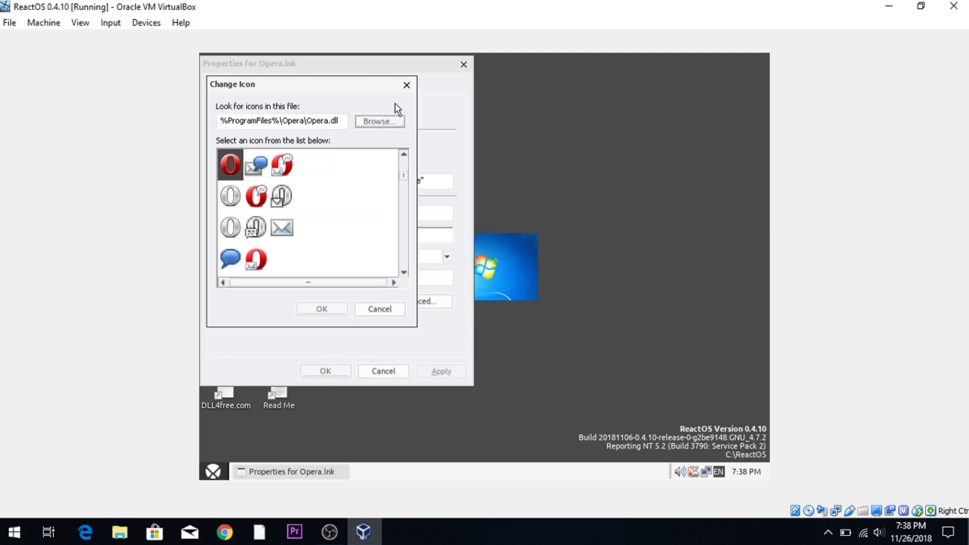
Load the icons from imageres.dll in the Desktop folder.
click(381, 125)
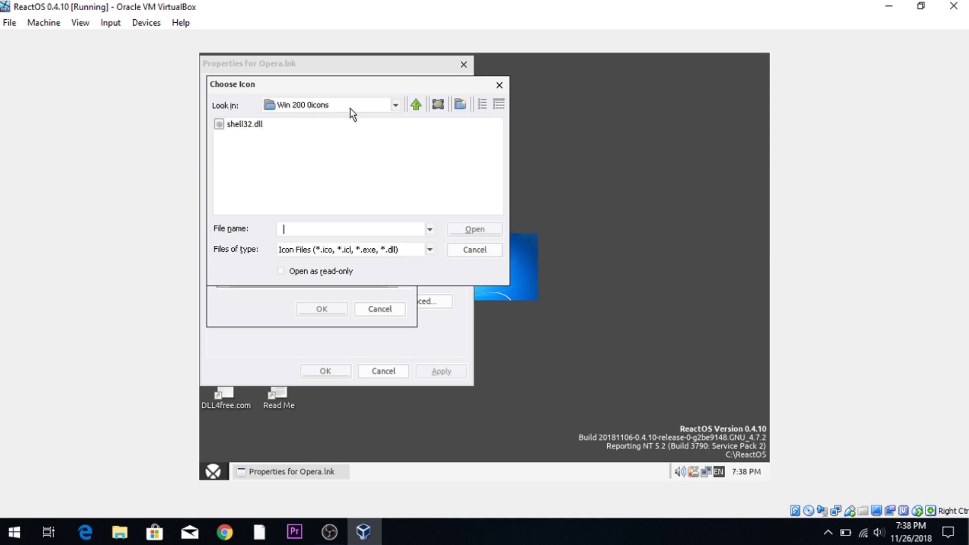
click(395, 105)
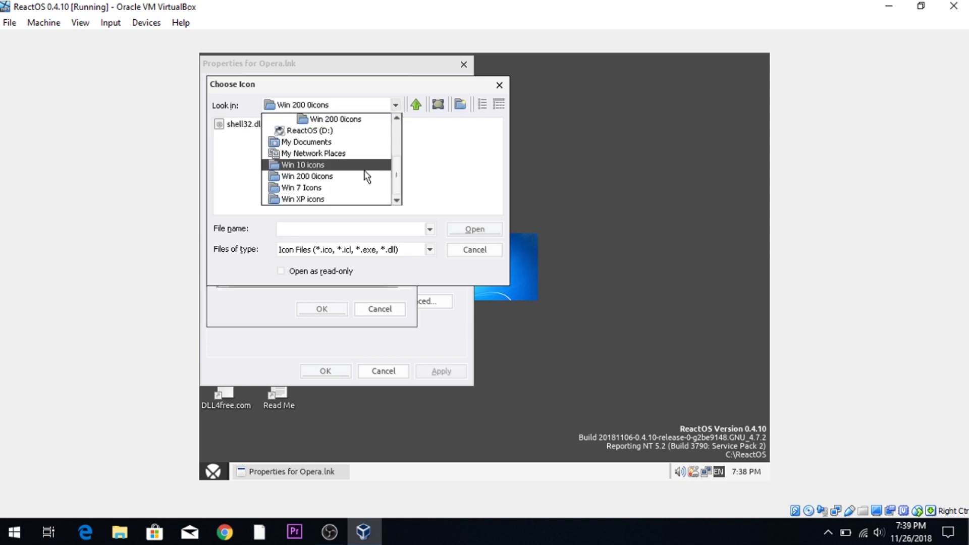
scroll(363, 172, up, 2)
scroll(363, 169, down, 2)
scroll(348, 168, up, 2)
click(309, 121)
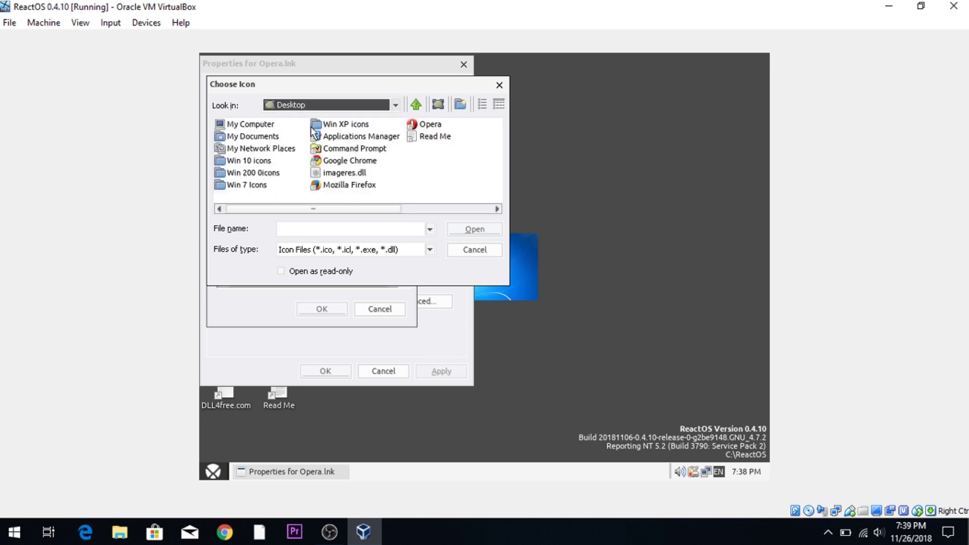
click(353, 161)
click(353, 173)
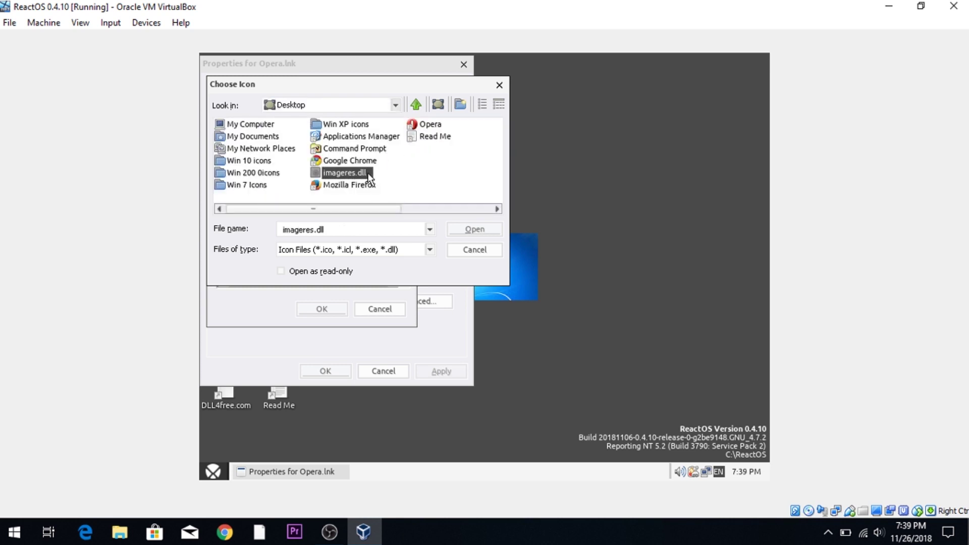
click(470, 228)
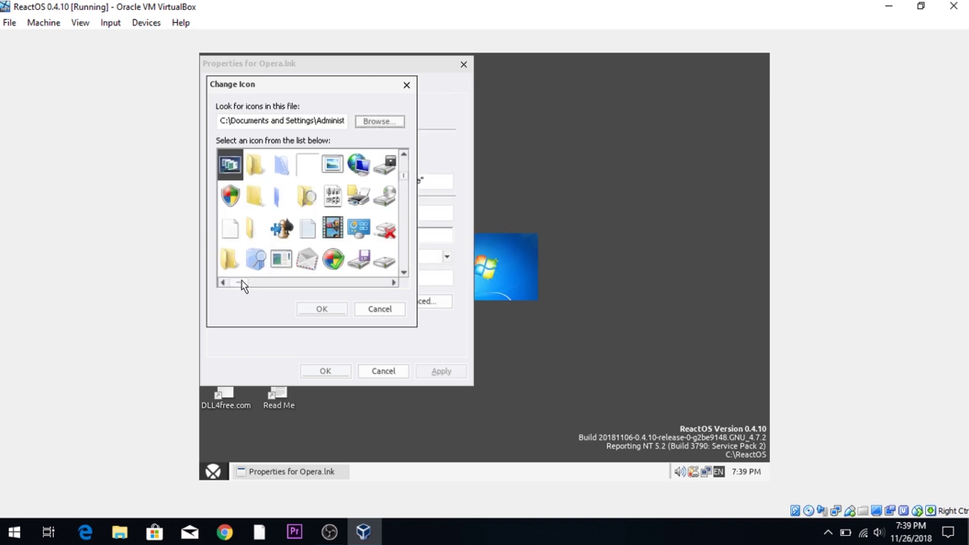
Pick the blue control-panel-style icon for Opera and save the properties.
drag(240, 284, 263, 281)
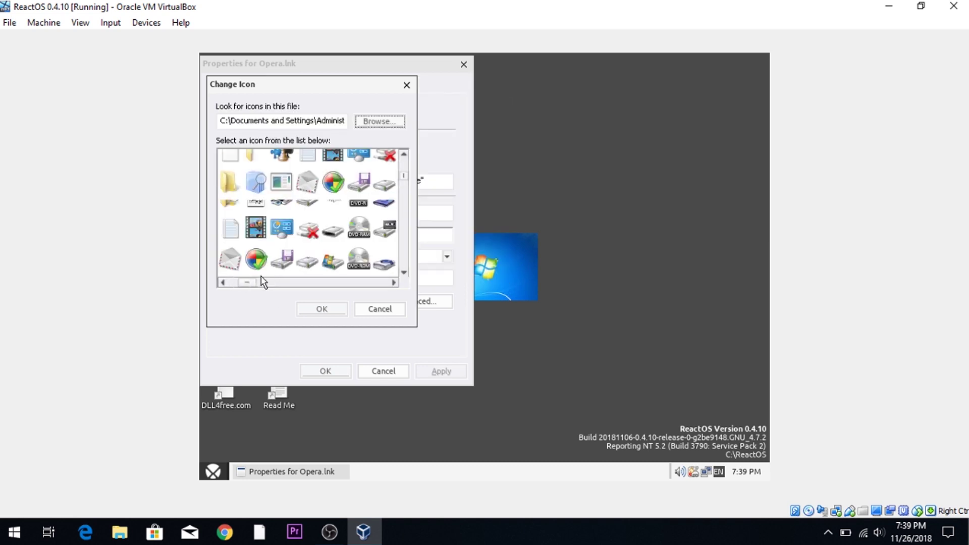
click(290, 232)
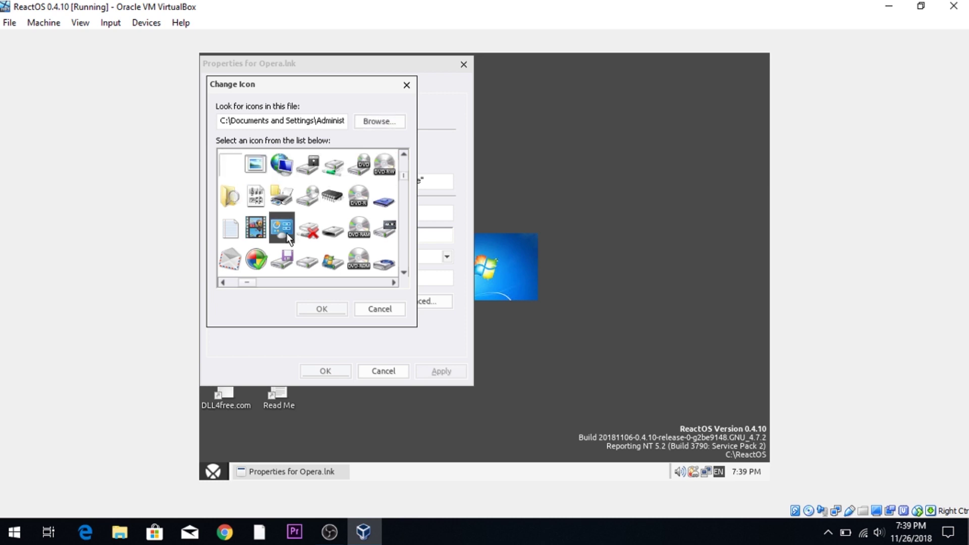
click(331, 315)
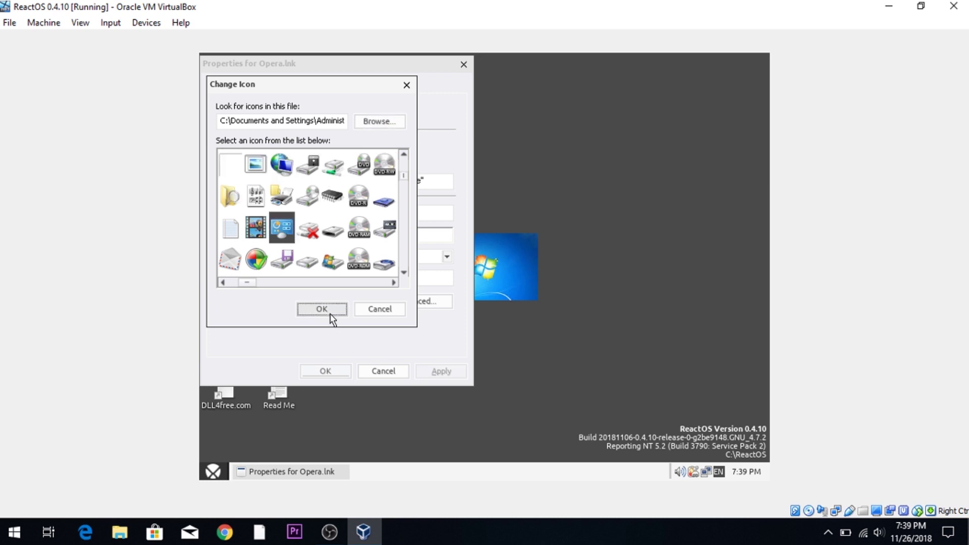
click(339, 372)
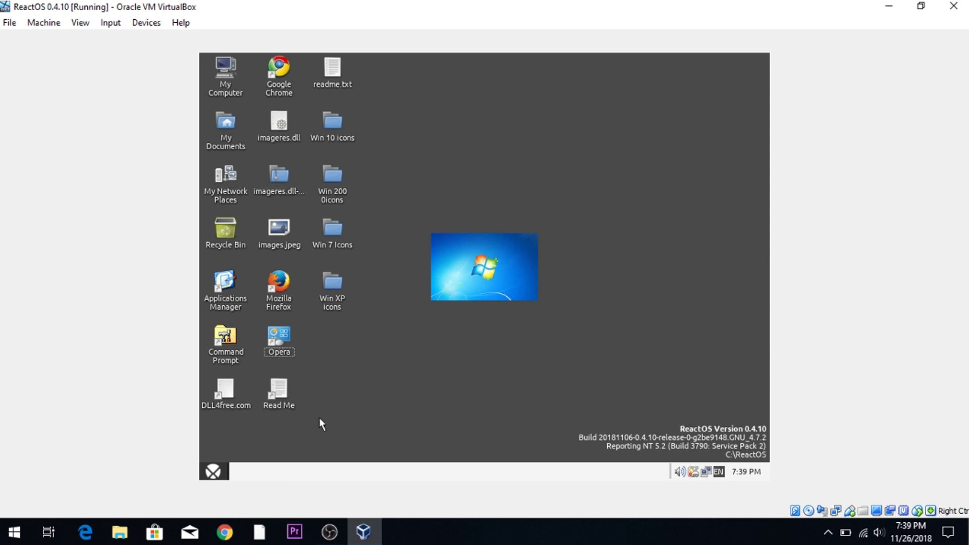